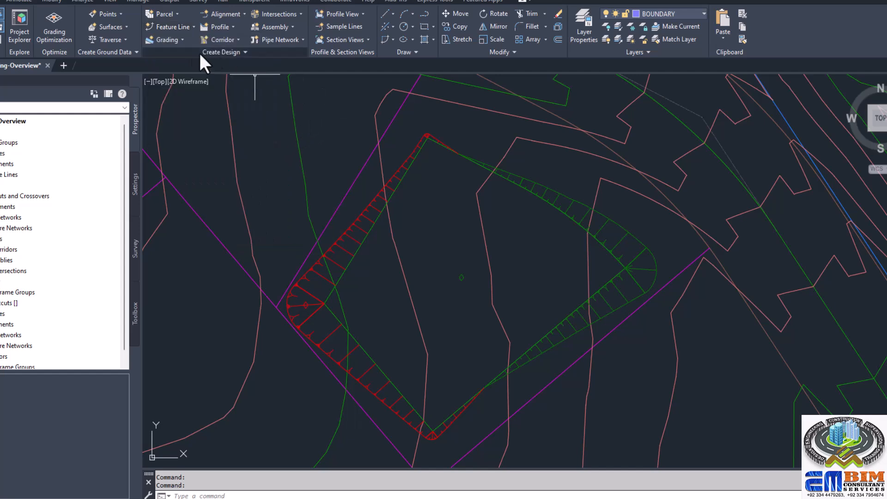
Examine the Grading site's contents in the drawing, including its feature lines and the LOT 114 grading group
click(181, 42)
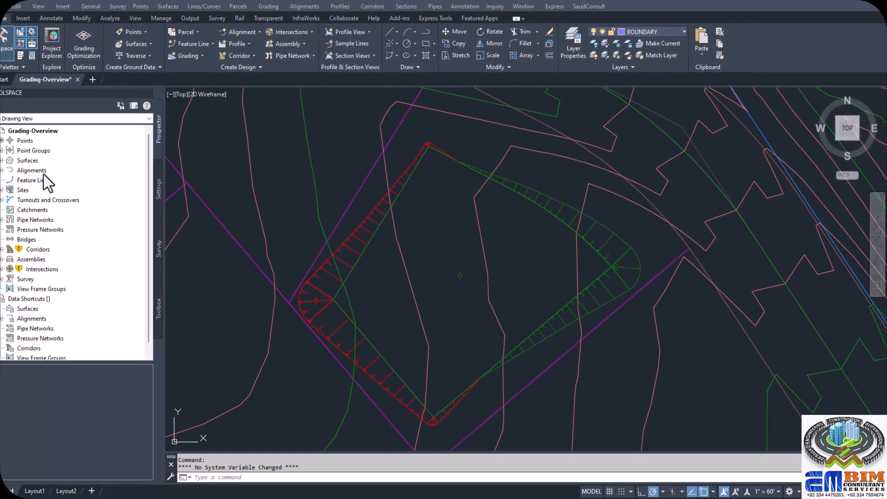
click(1, 191)
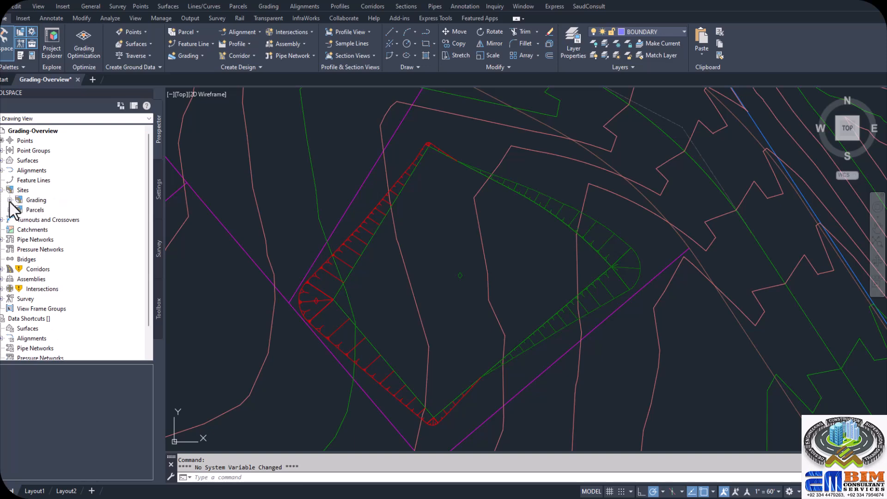
click(10, 200)
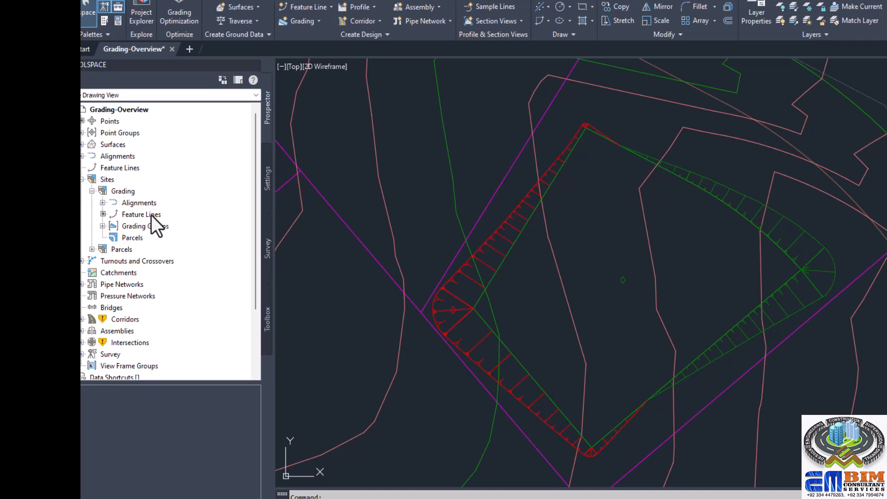
click(103, 226)
right_click(139, 237)
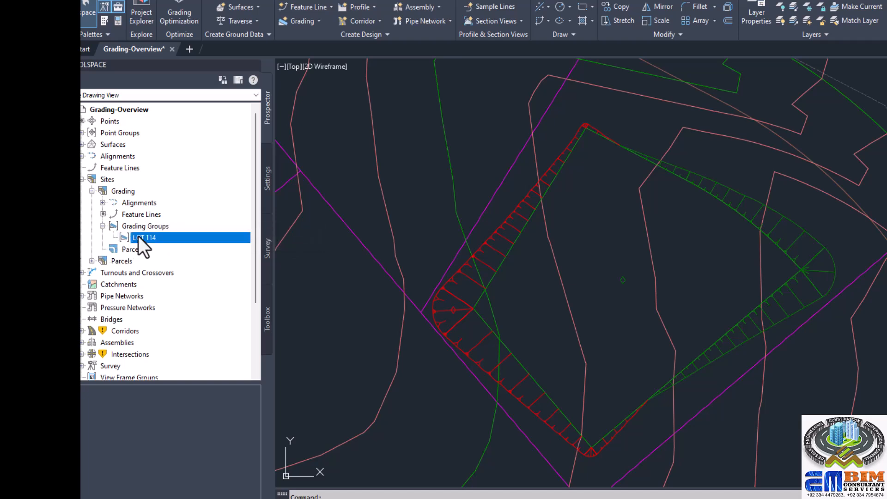
click(195, 215)
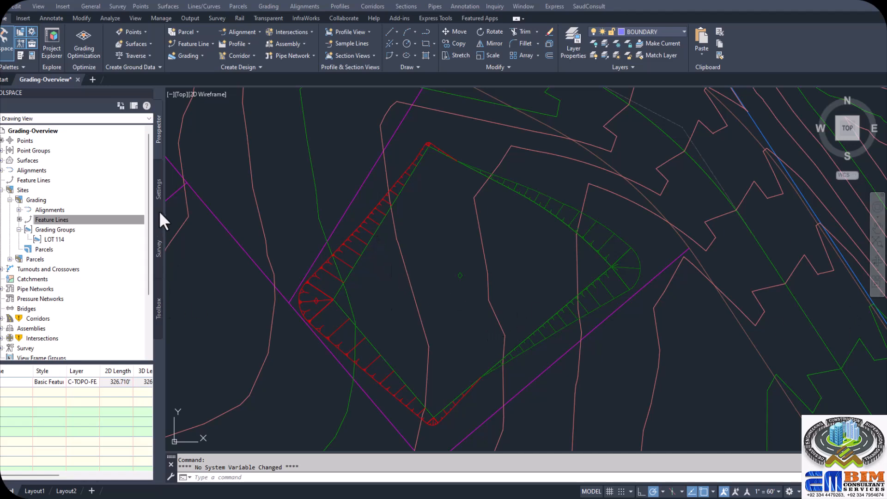
Review the drawing's feature line styles among the general multipurpose style settings
click(158, 189)
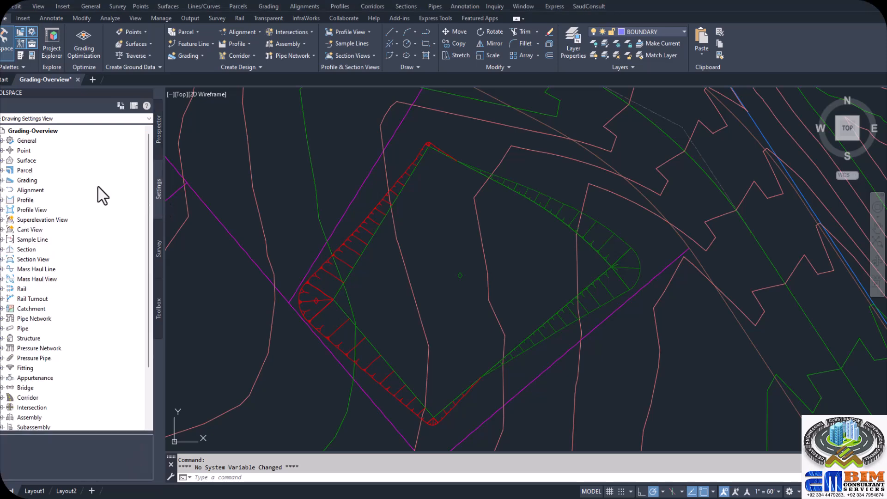
click(2, 142)
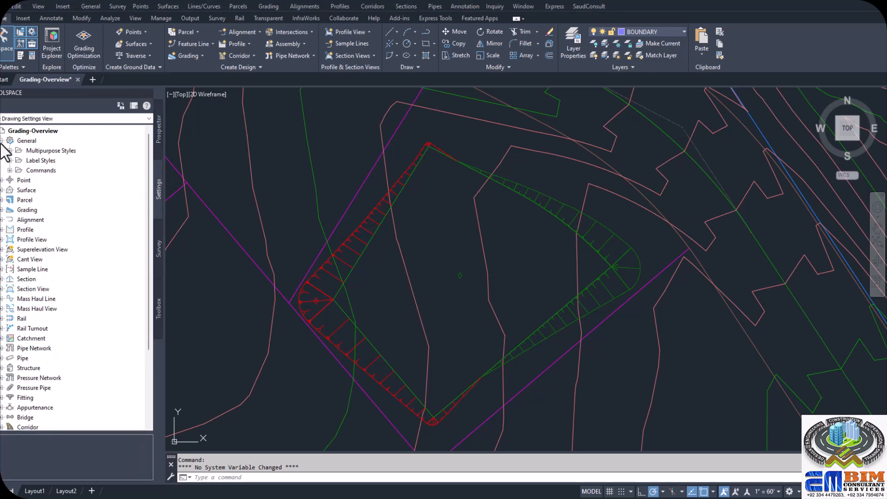
click(42, 151)
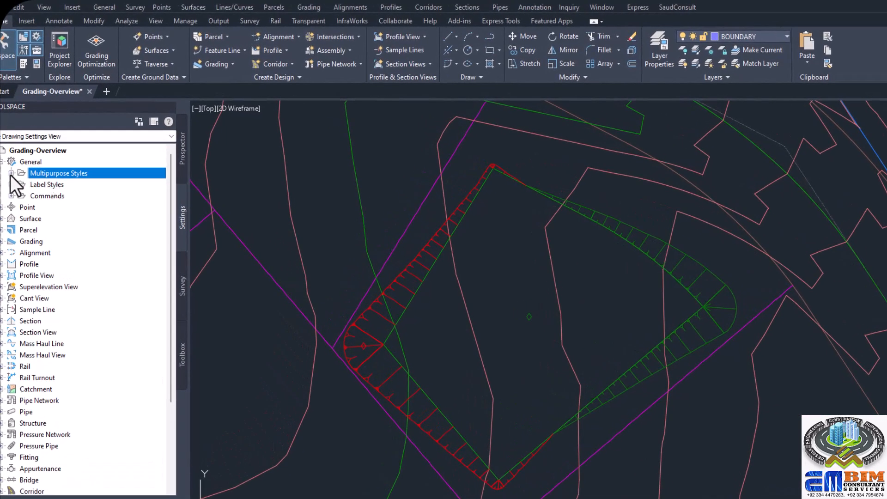
click(11, 174)
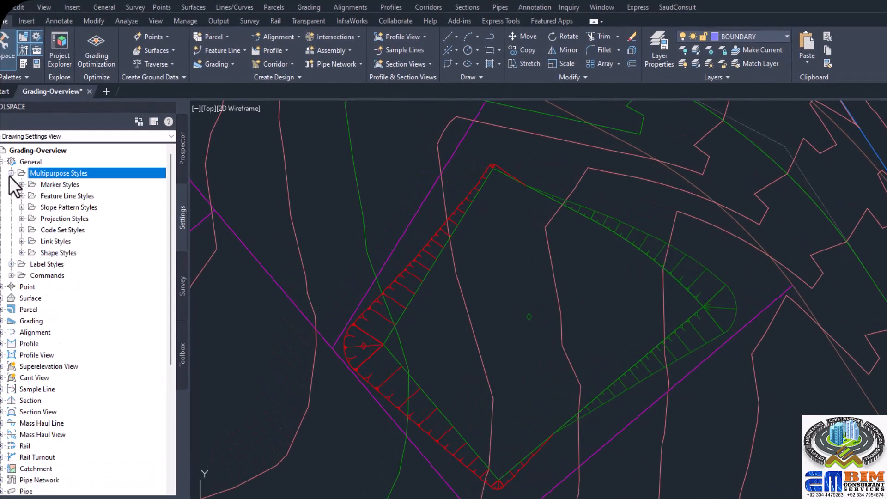
click(49, 195)
click(21, 197)
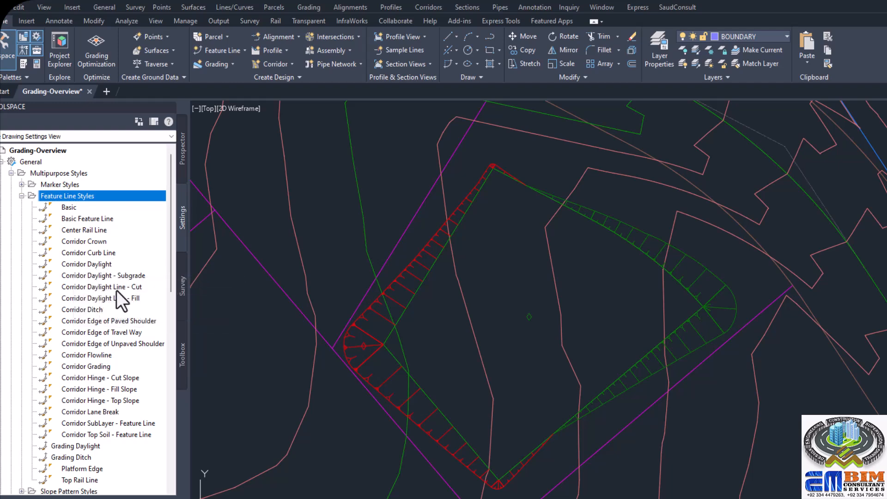
scroll(99, 314, down, 2)
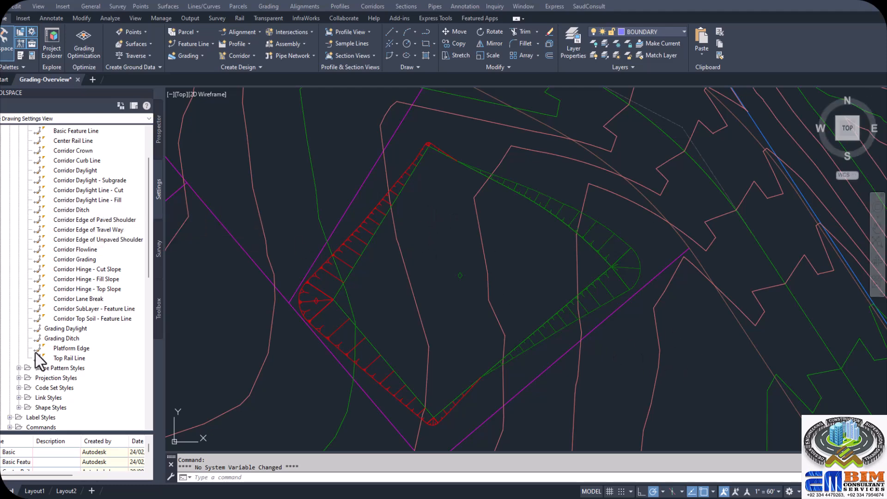
Review the grading styles available in the drawing's grading settings
scroll(47, 346, down, 2)
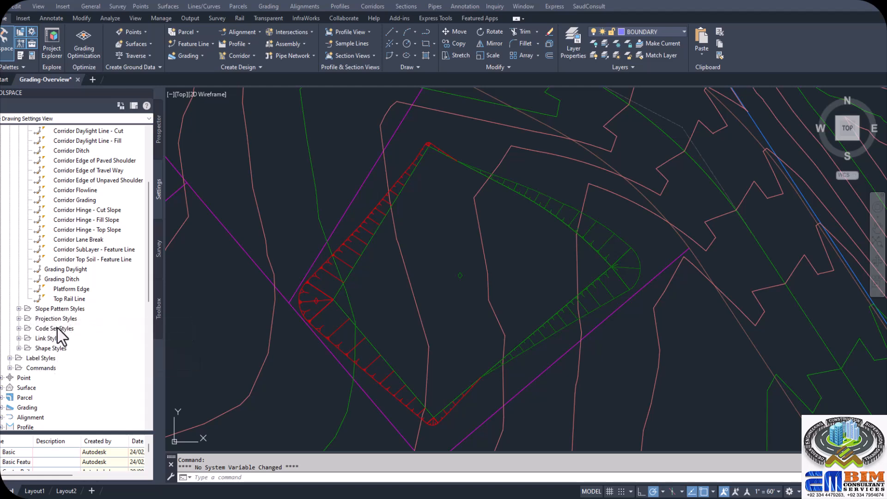
click(2, 408)
scroll(60, 363, down, 2)
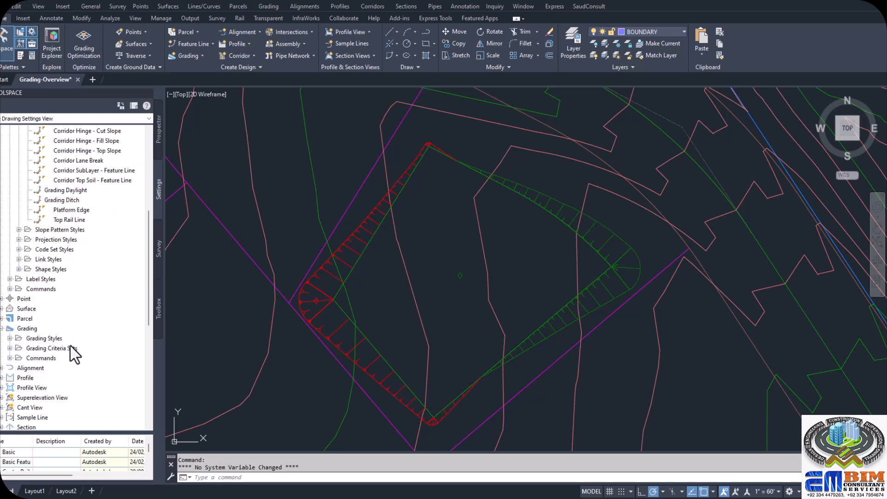
click(44, 338)
click(9, 338)
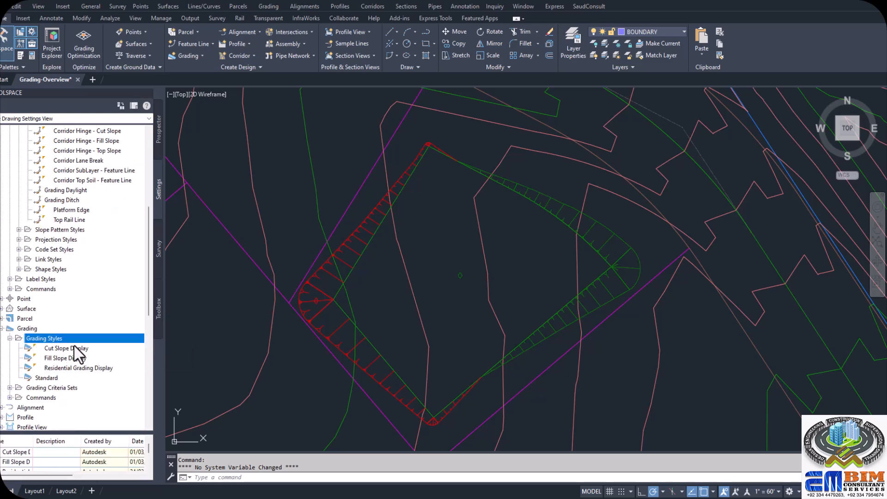
scroll(78, 353, down, 1)
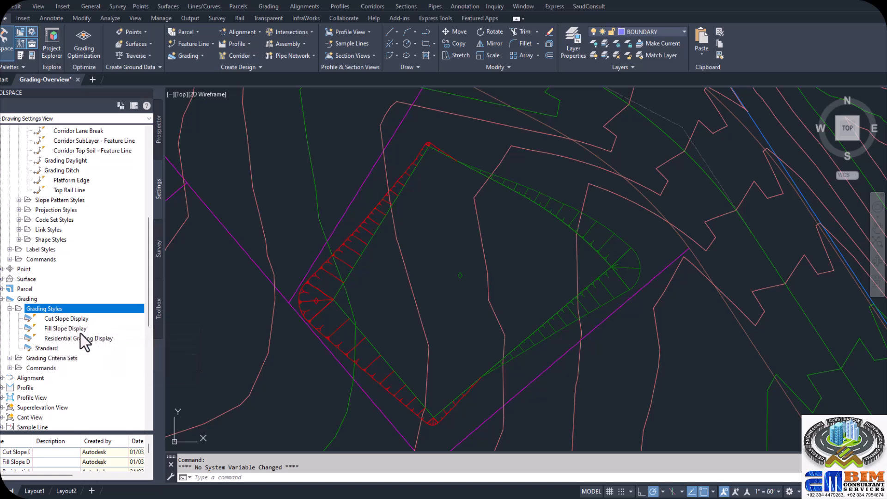
Review the grading criteria sets and the grading command settings of the drawing
click(10, 359)
scroll(17, 363, down, 1)
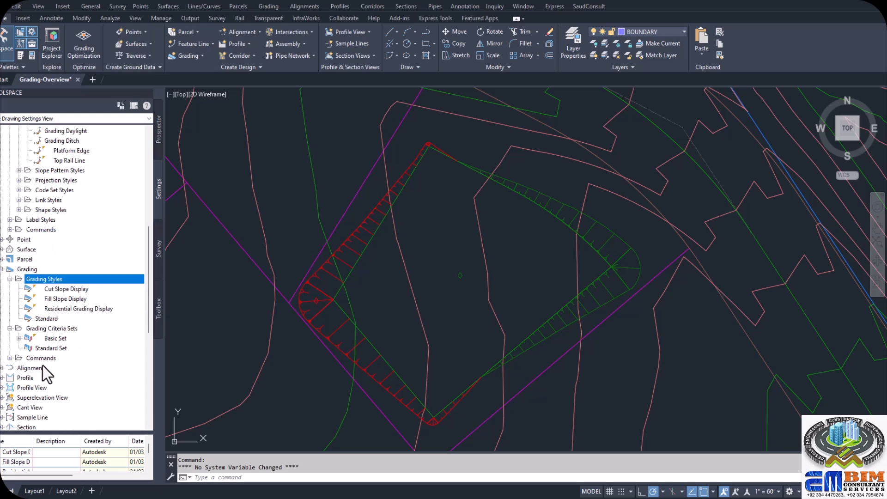
click(10, 358)
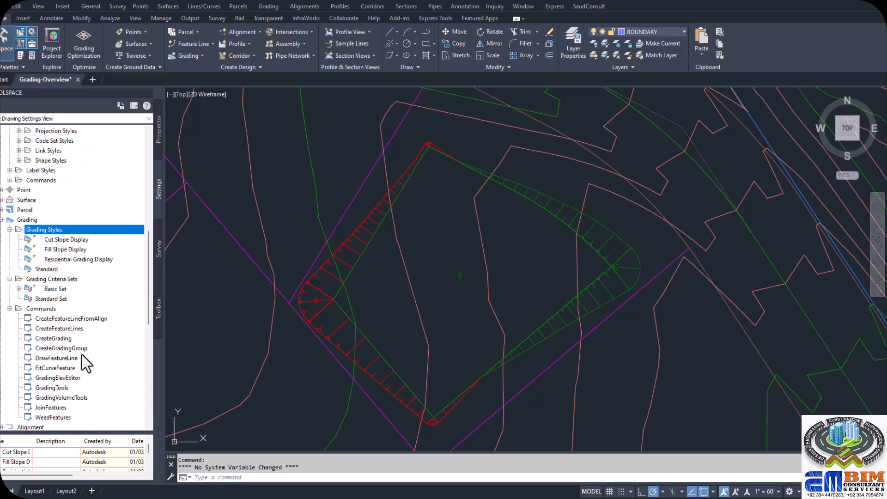
scroll(89, 330, down, 2)
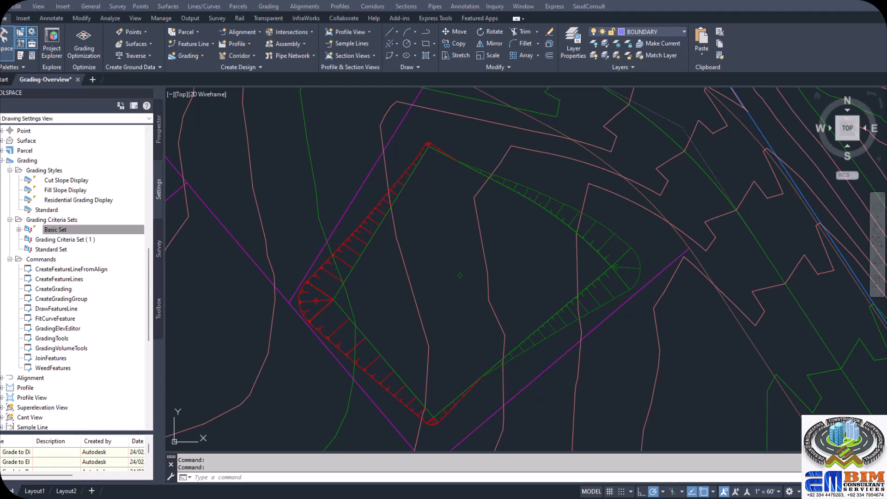
Start a new grading criteria in the Basic Set, name it gr and show its criteria parameters
right_click(65, 231)
click(91, 237)
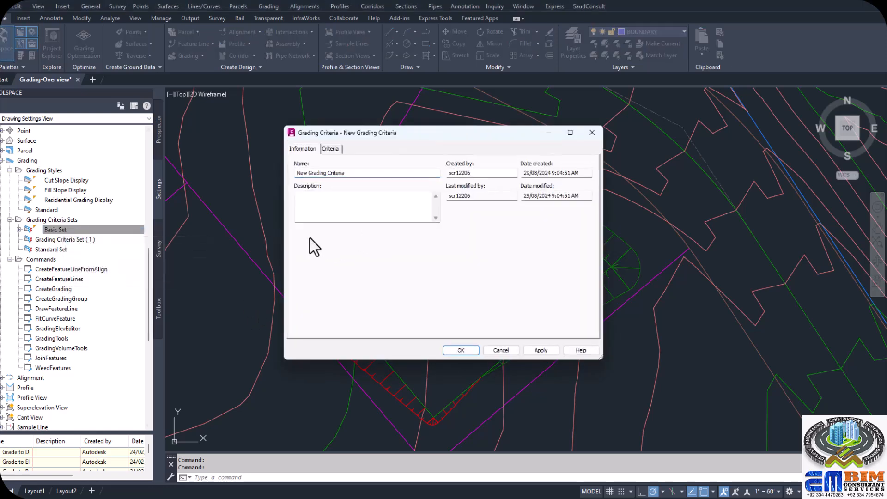
drag(360, 173, 230, 181)
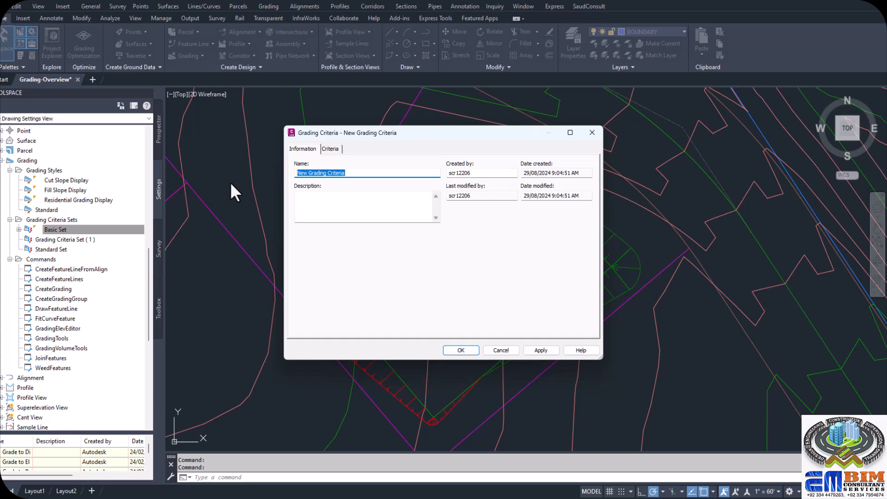
text(gr)
click(330, 149)
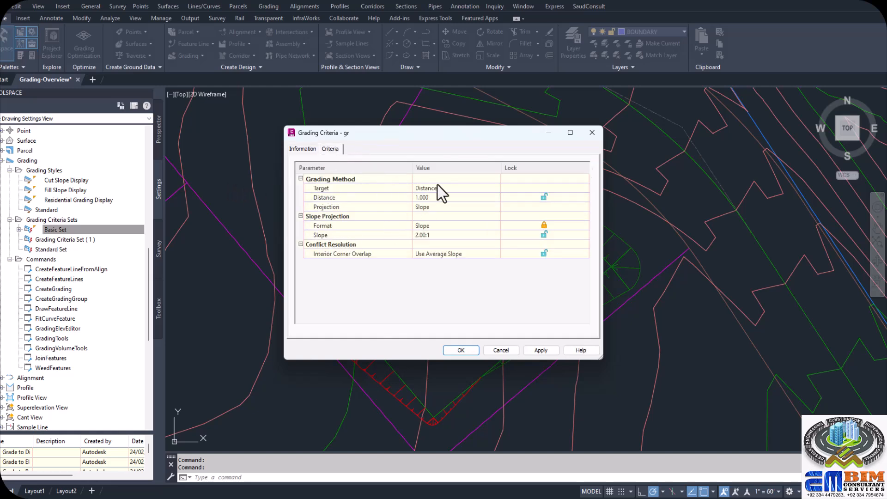
Set the grading method target of the gr criteria to Relative Elevation
click(478, 189)
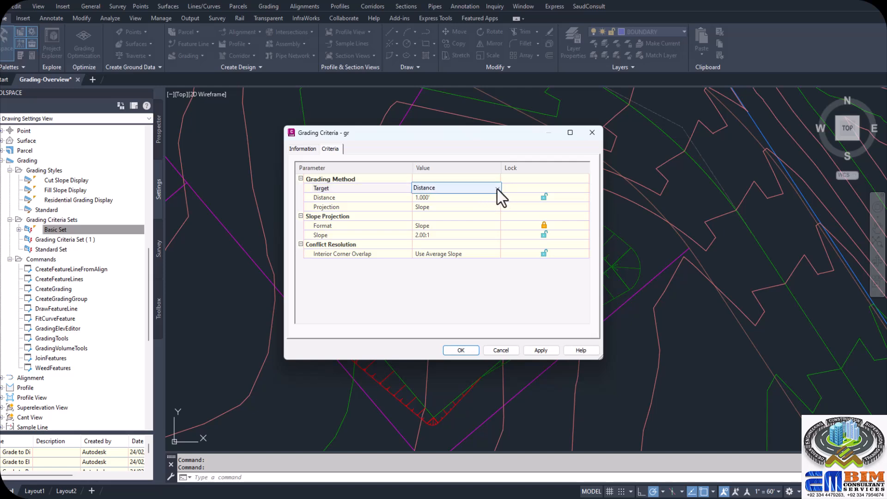
click(497, 188)
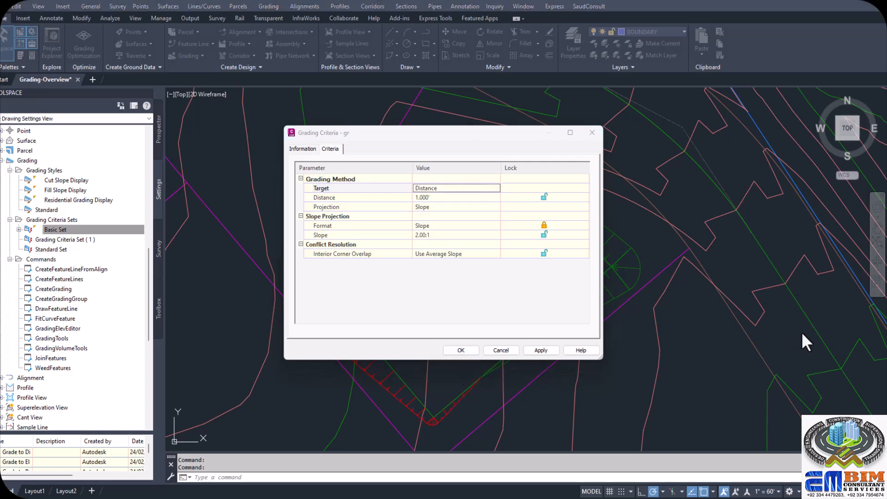
click(465, 188)
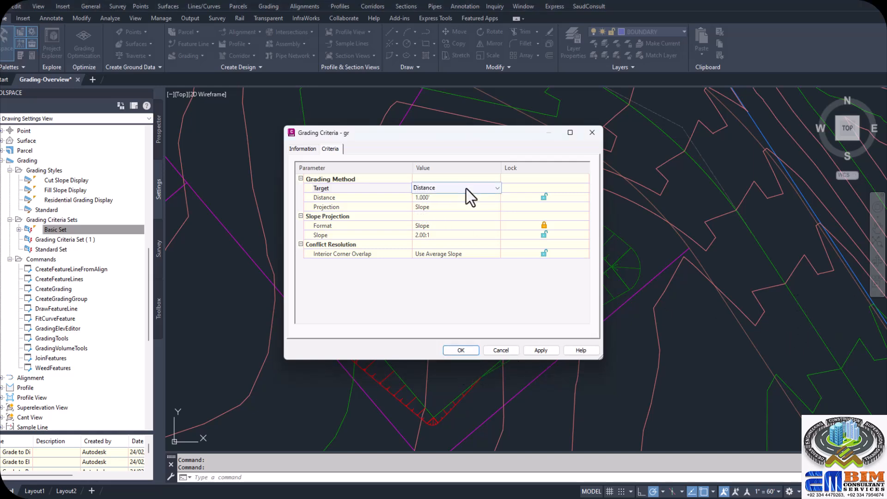
click(493, 189)
click(448, 215)
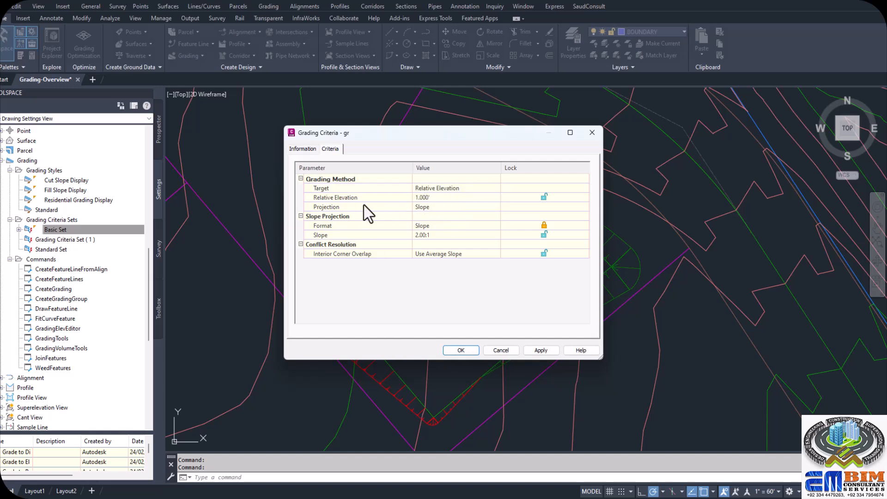
Examine the relative elevation and projection options of the gr criteria and close it without saving
click(440, 199)
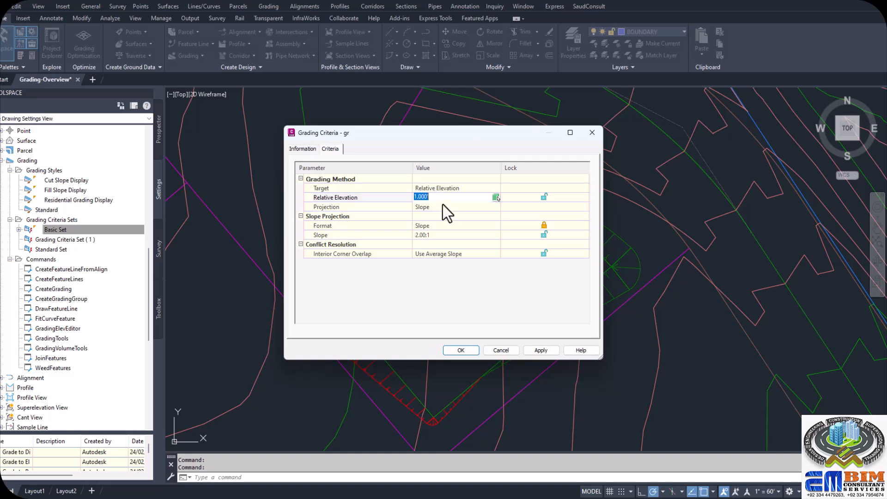
click(438, 210)
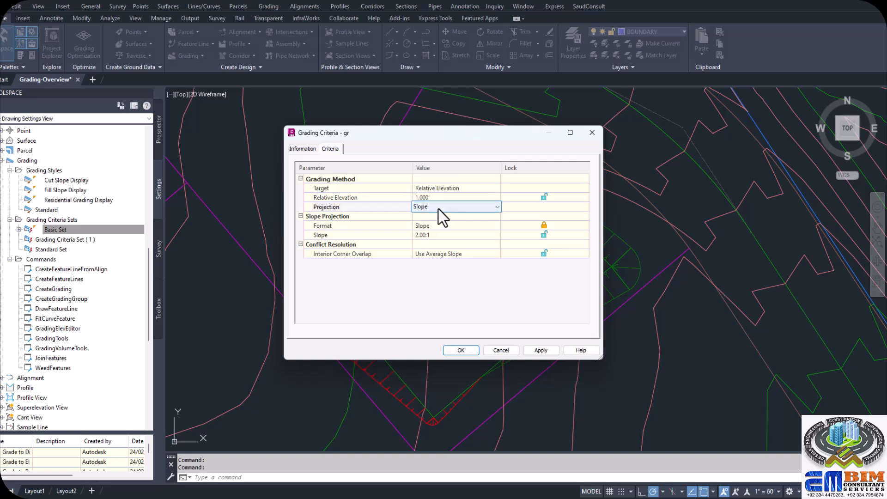
click(460, 208)
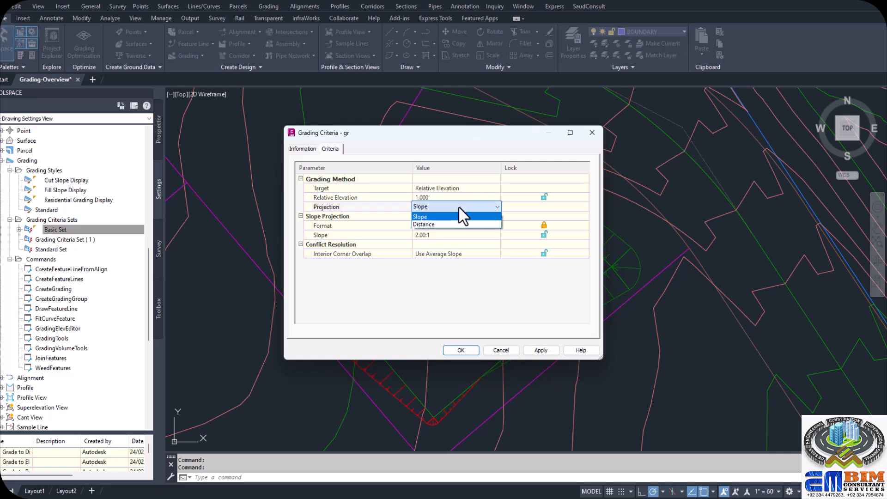
click(456, 198)
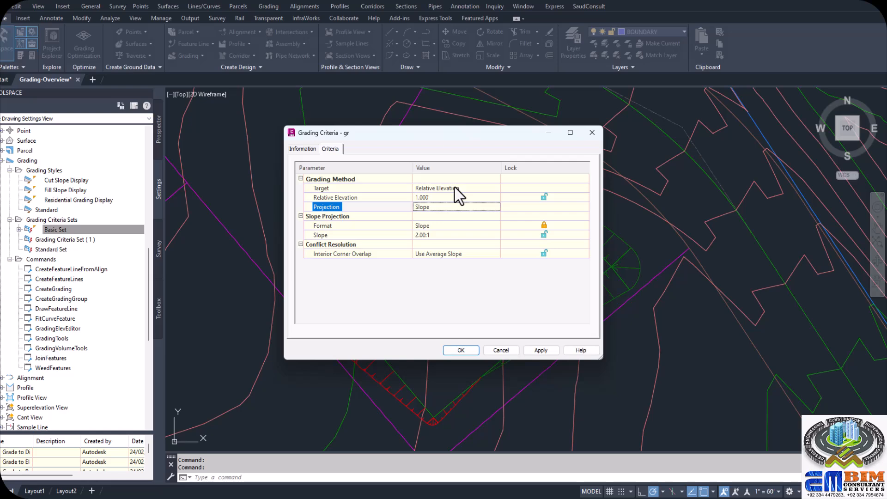
click(593, 135)
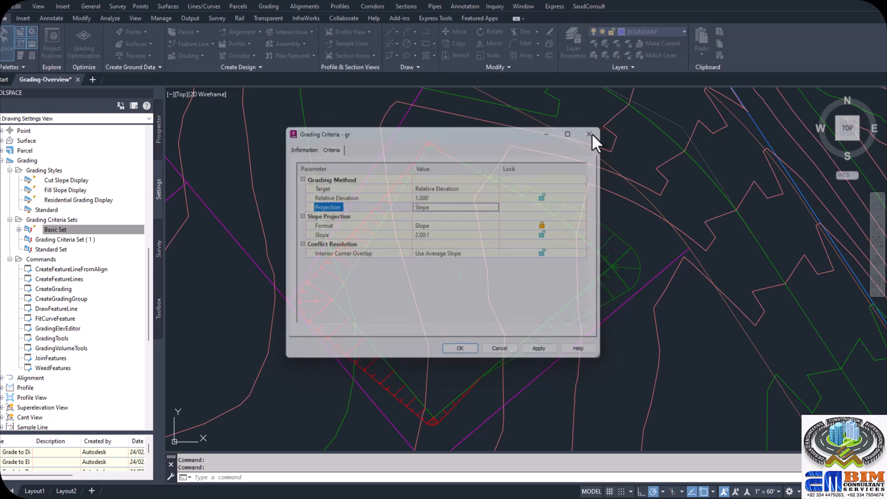
mouse_move(452, 250)
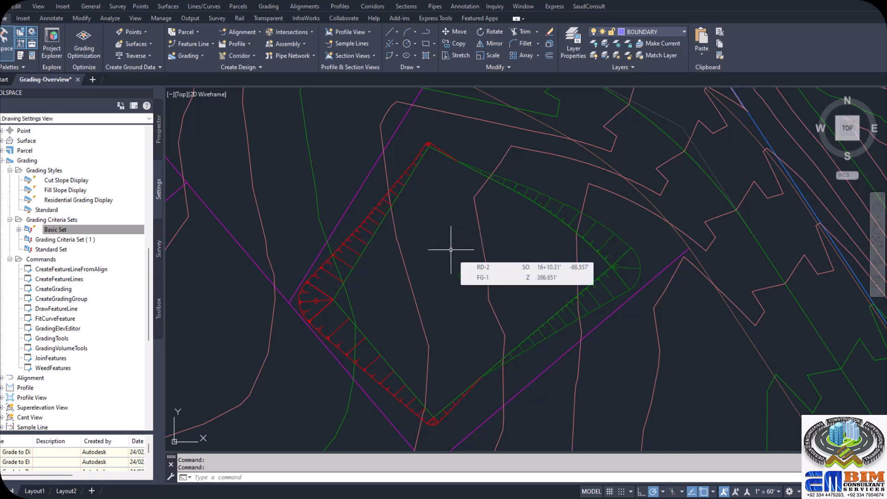